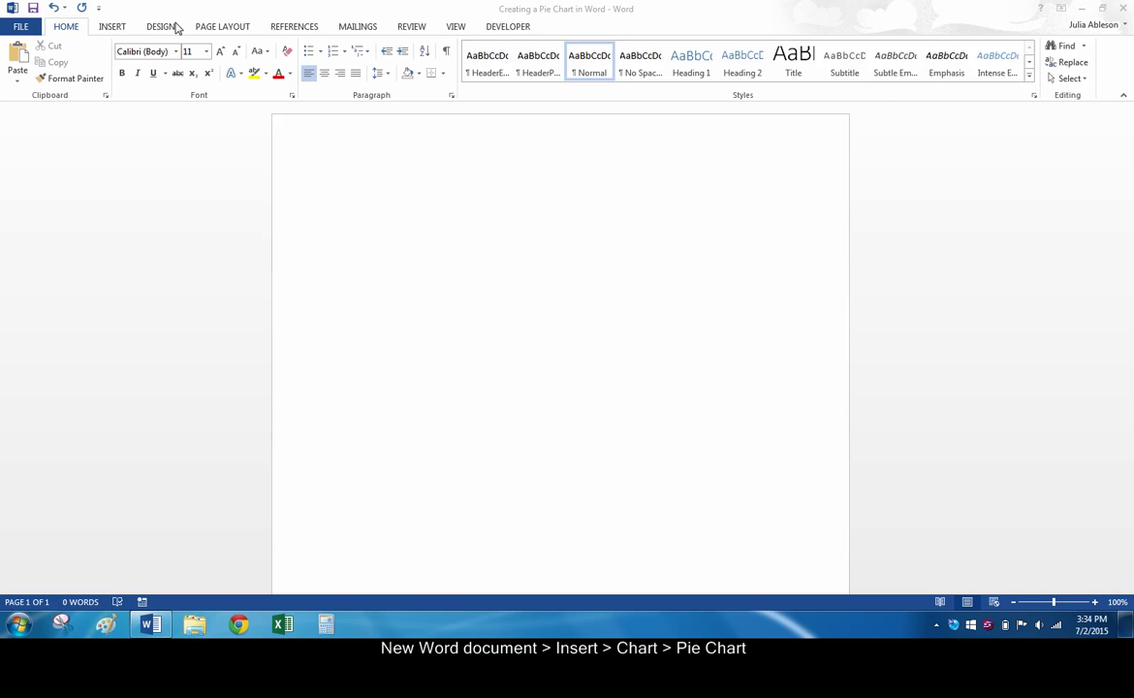
- Insert a Pie chart with the sample quarterly 'Sales' data into the document
{"action": "left_click", "coordinate": [112, 27]}
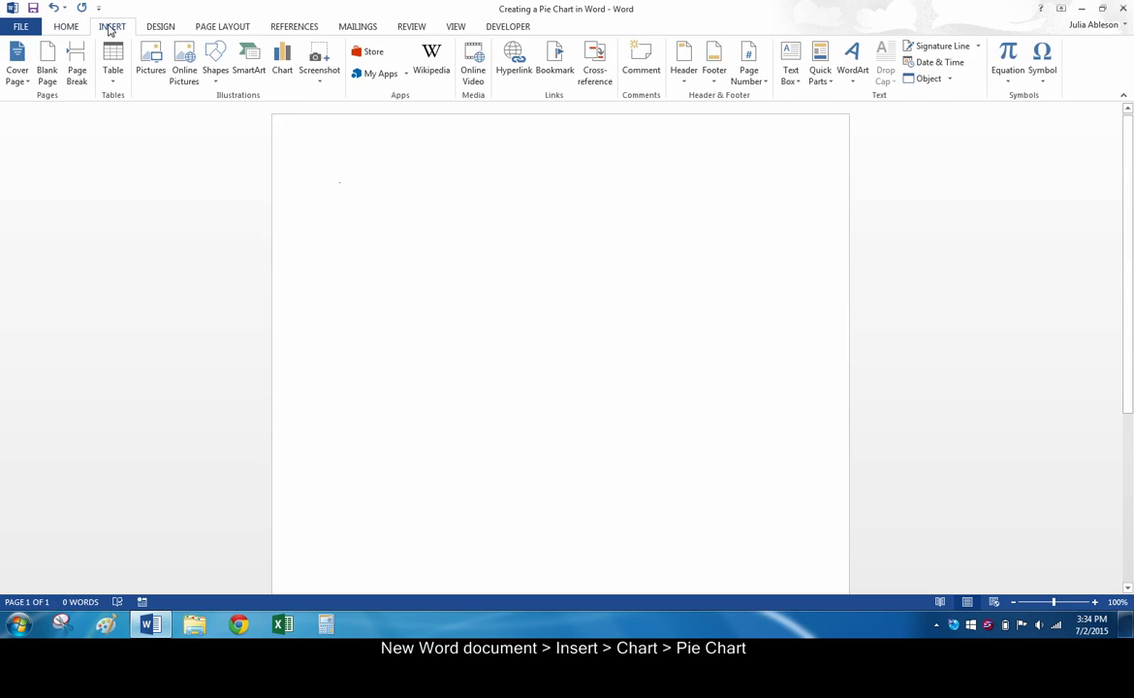
{"action": "left_click", "coordinate": [281, 68]}
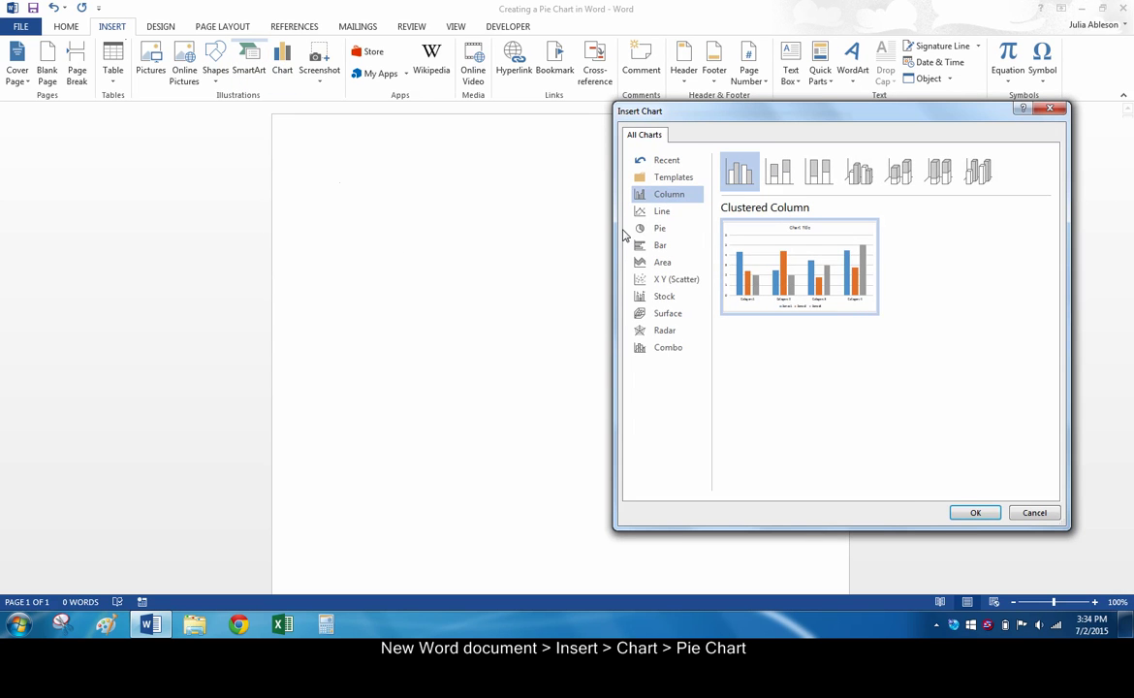
{"action": "left_click", "coordinate": [659, 228]}
{"action": "left_click", "coordinate": [964, 512]}
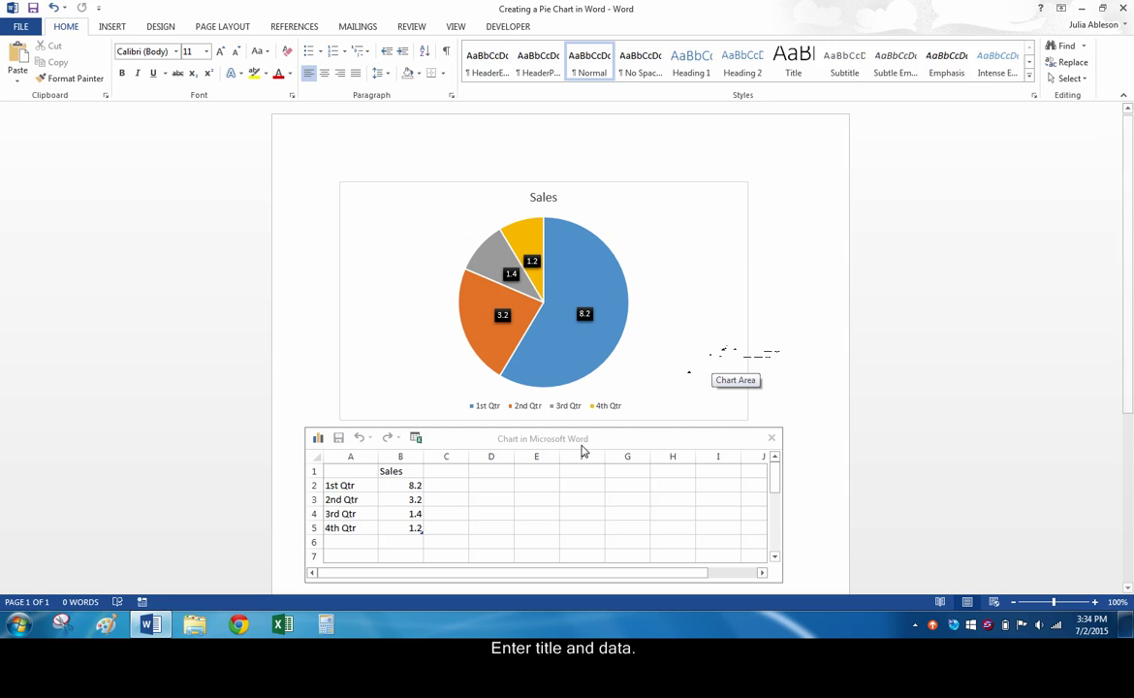
- Enter the Jenny's Dairy title and five flavor sales values in the chart's data sheet
{"action": "left_click", "coordinate": [398, 526]}
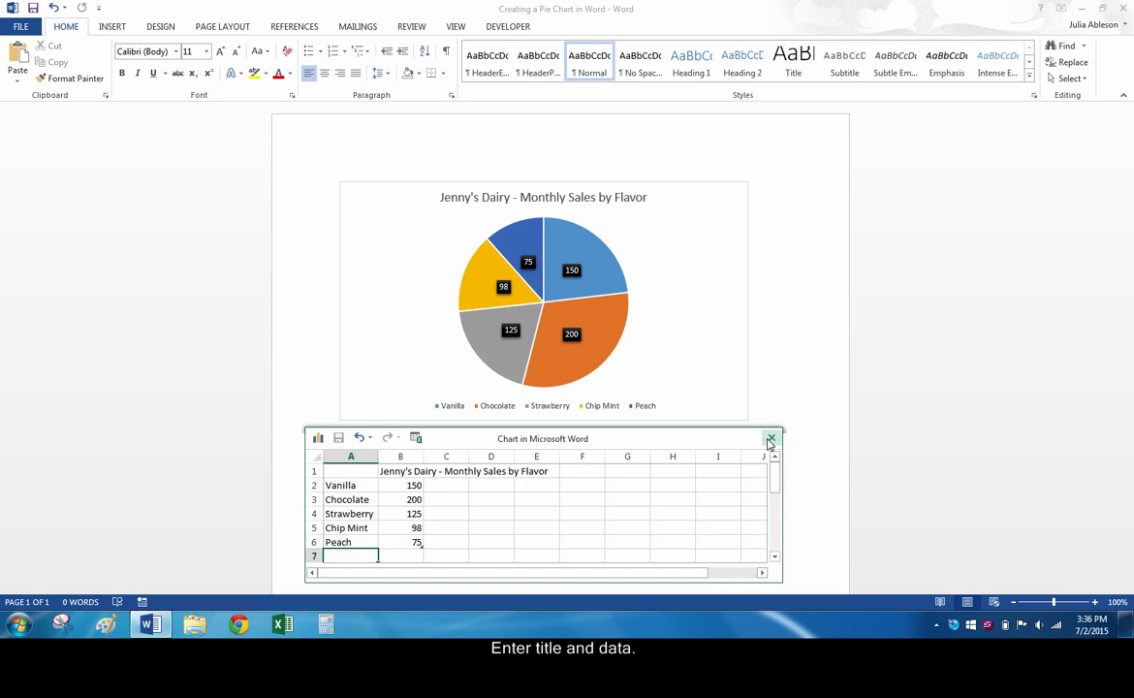
- Close the chart data sheet and open the chart's text-wrapping Layout Options
{"action": "left_click", "coordinate": [766, 438]}
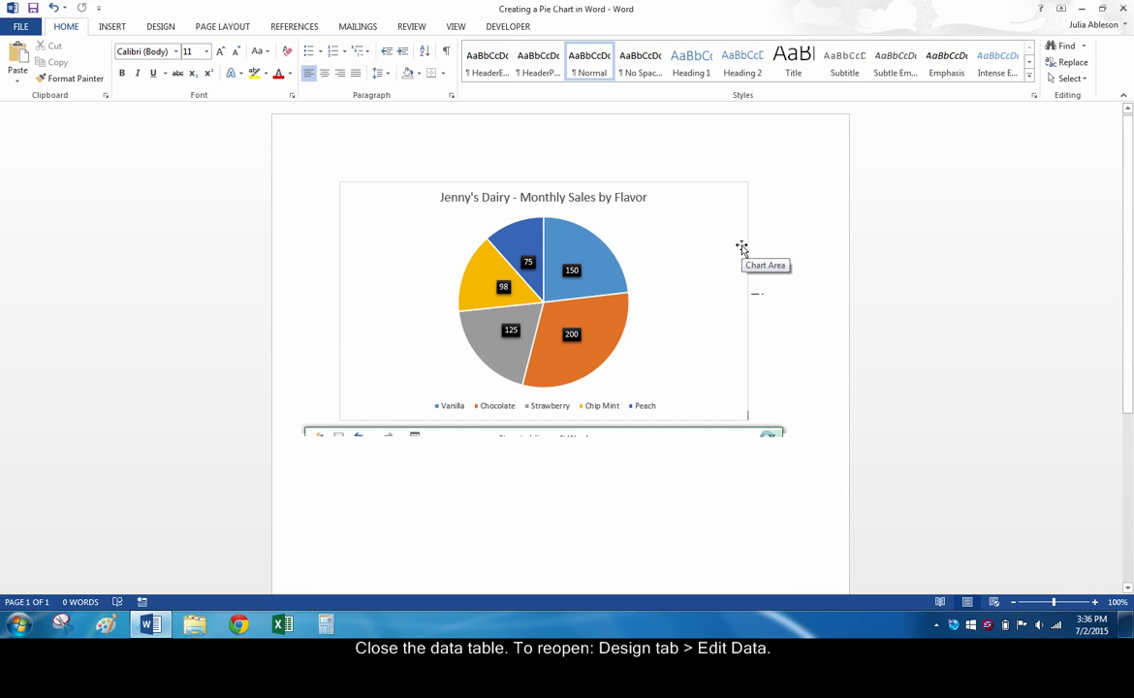
{"action": "left_click", "coordinate": [658, 225]}
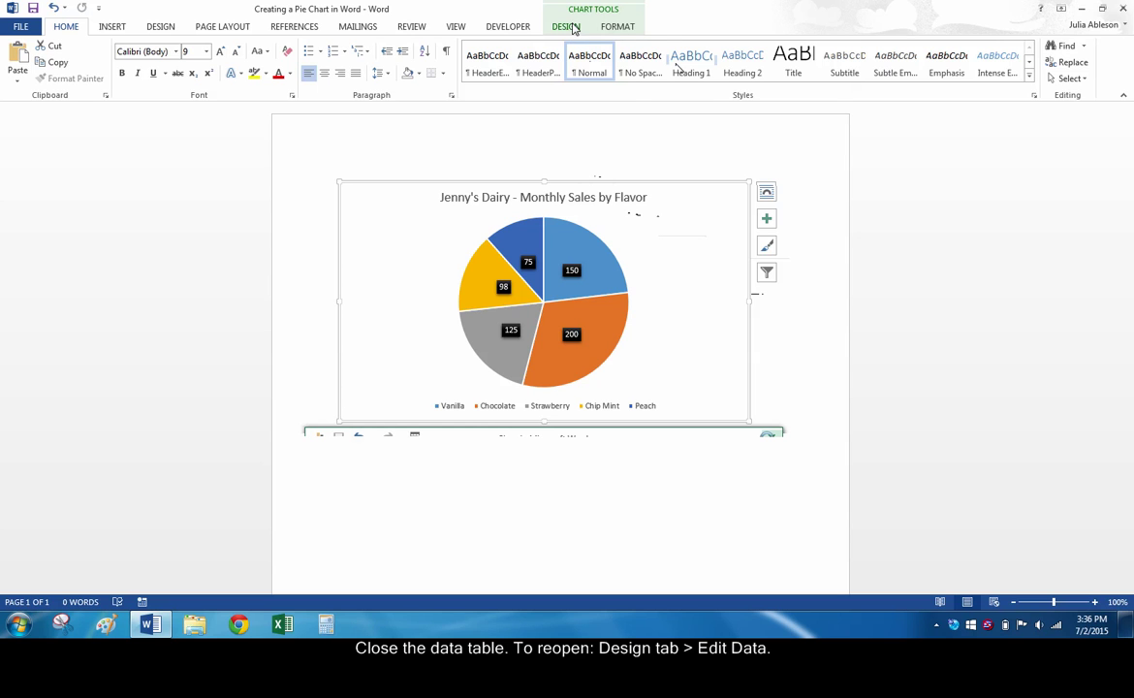
{"action": "left_click", "coordinate": [568, 27]}
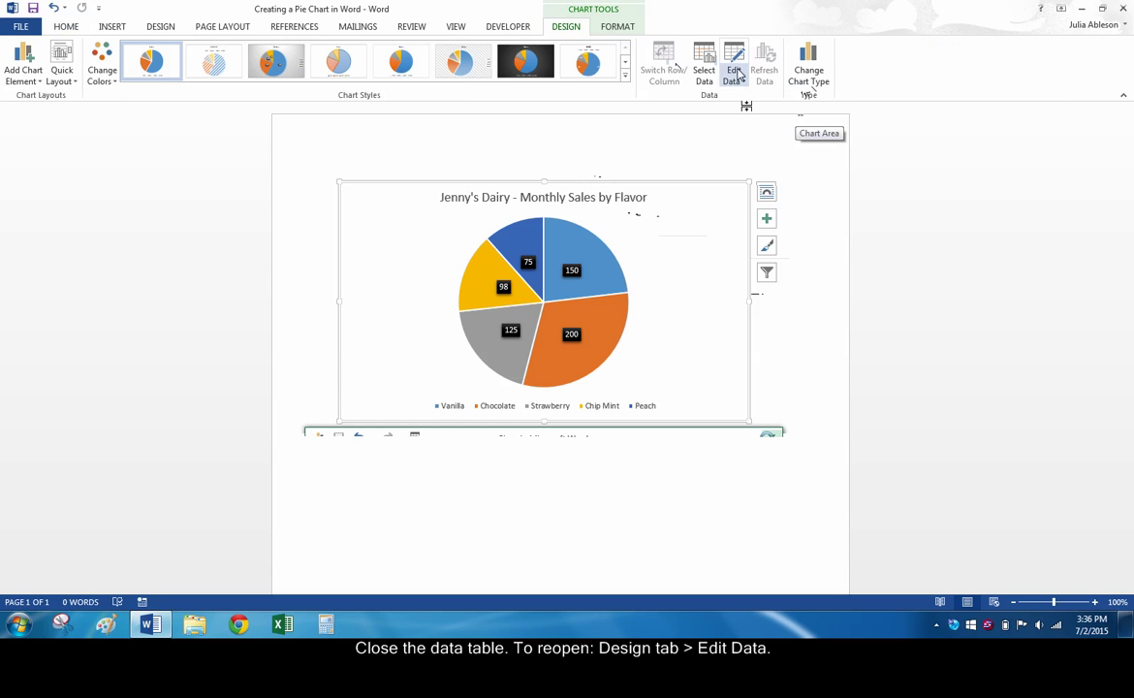
{"action": "left_click", "coordinate": [735, 77]}
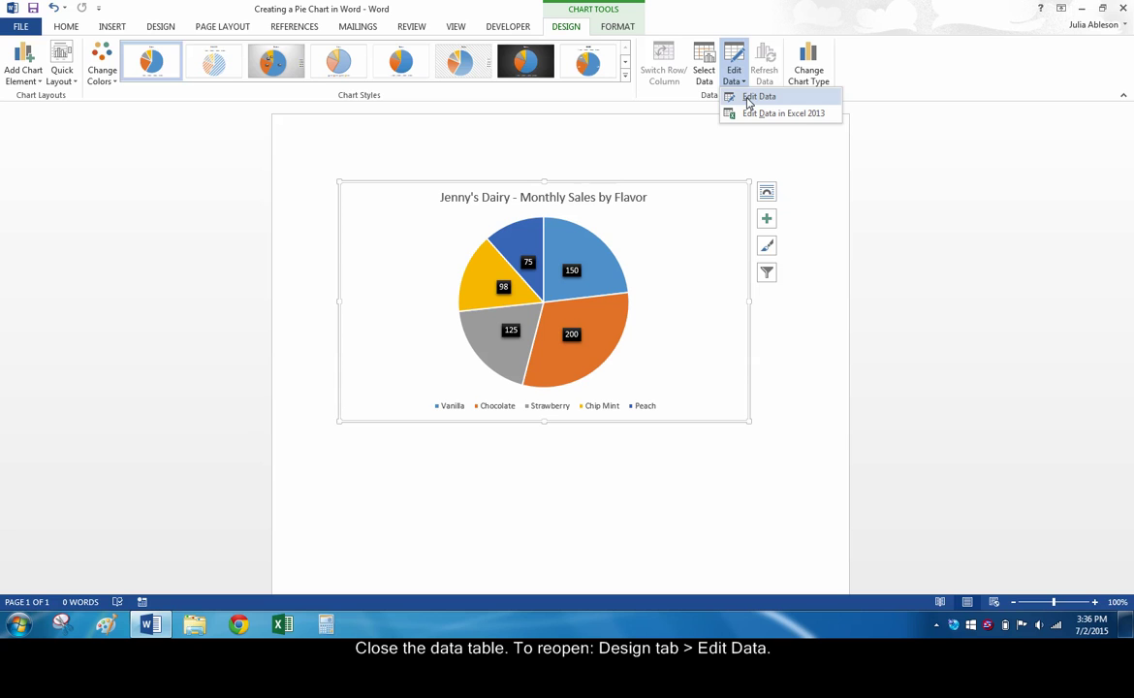
{"action": "left_click", "coordinate": [790, 240]}
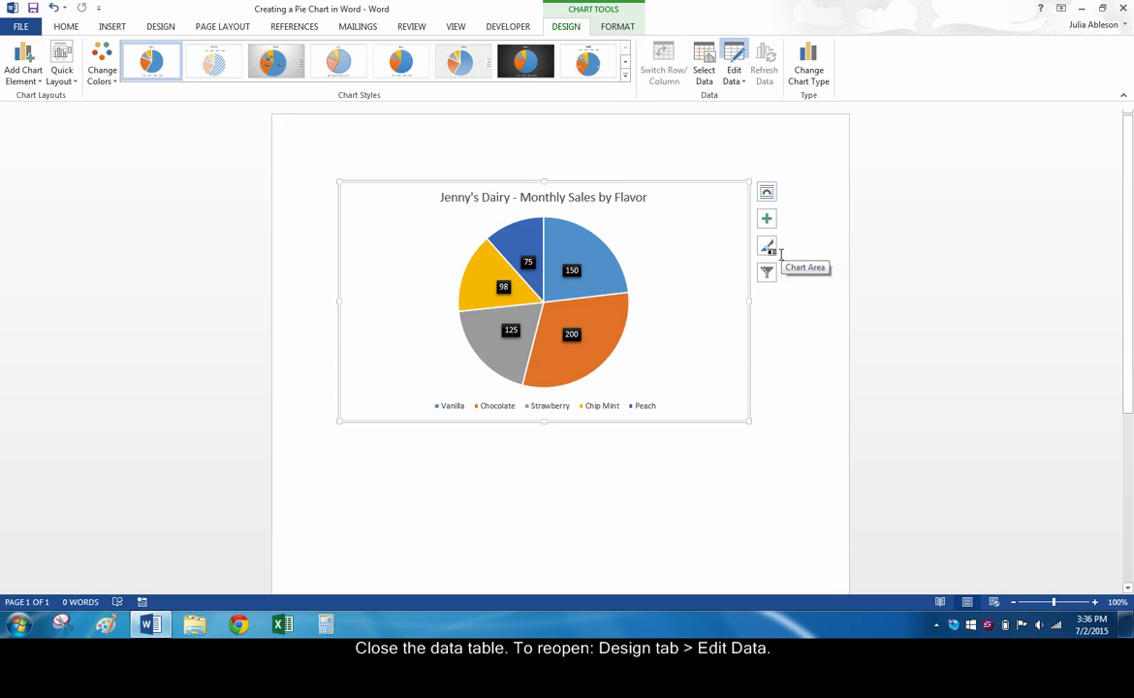
{"action": "left_click", "coordinate": [766, 193]}
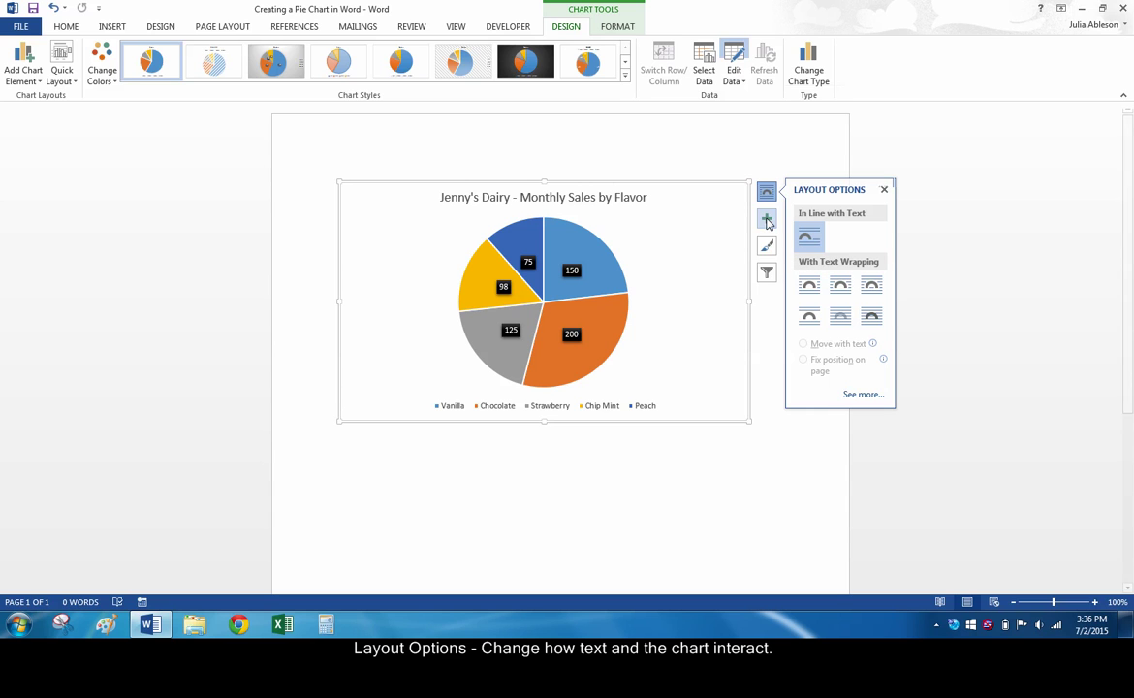
- Change the pie's data labels to Data Callout, showing flavor names and percentages
{"action": "left_click", "coordinate": [766, 220]}
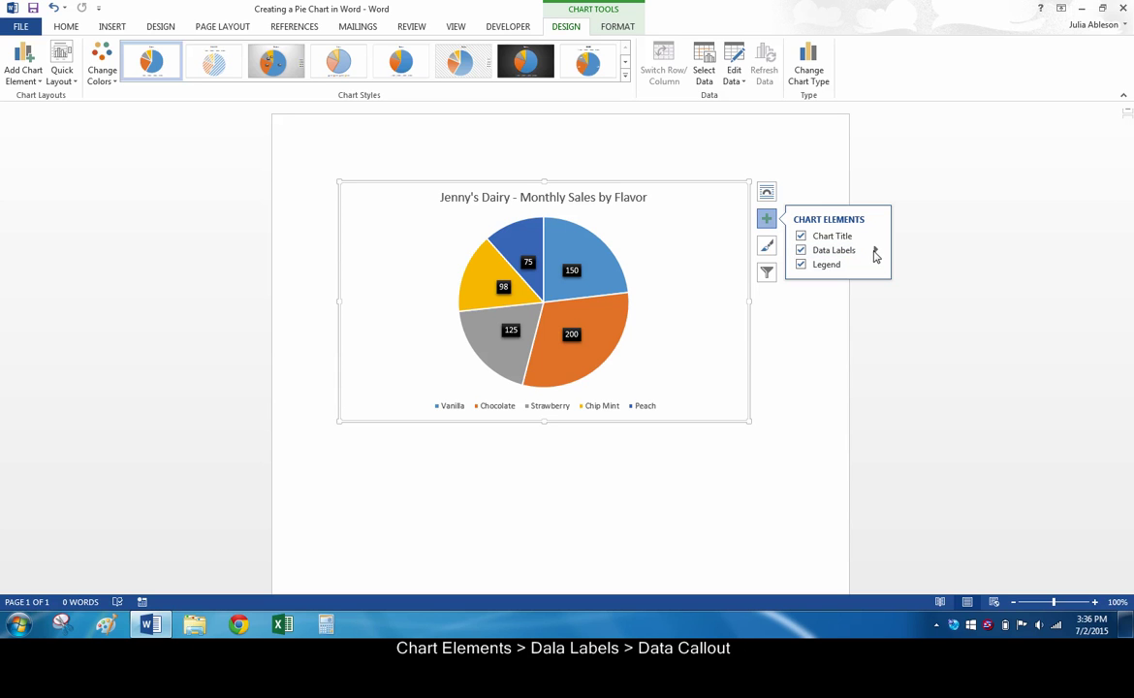
{"action": "left_click", "coordinate": [877, 254]}
{"action": "left_click", "coordinate": [913, 321]}
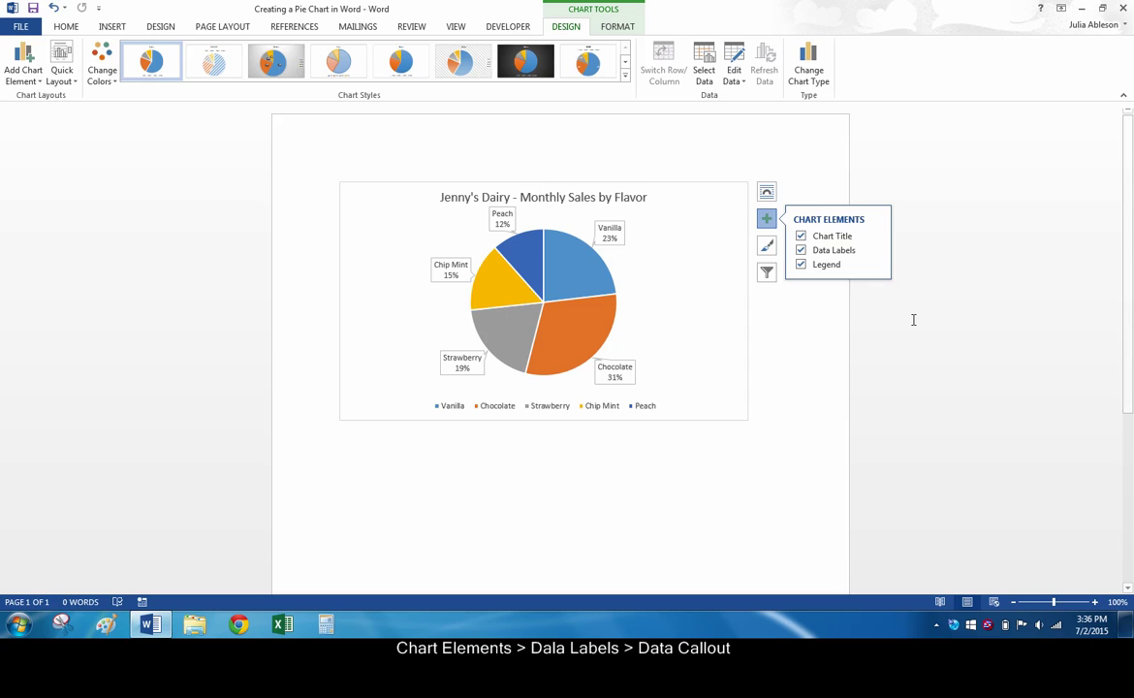
{"action": "left_click", "coordinate": [768, 473]}
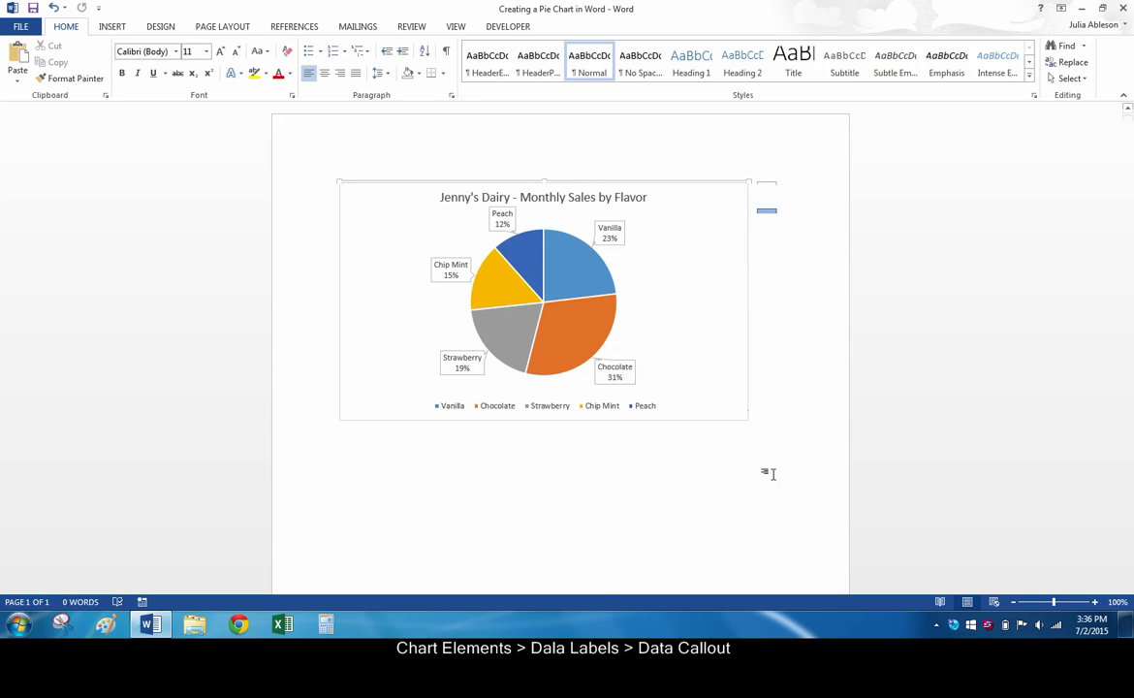
- Apply the blue Monochromatic color palette to the pie chart
{"action": "left_click", "coordinate": [674, 352]}
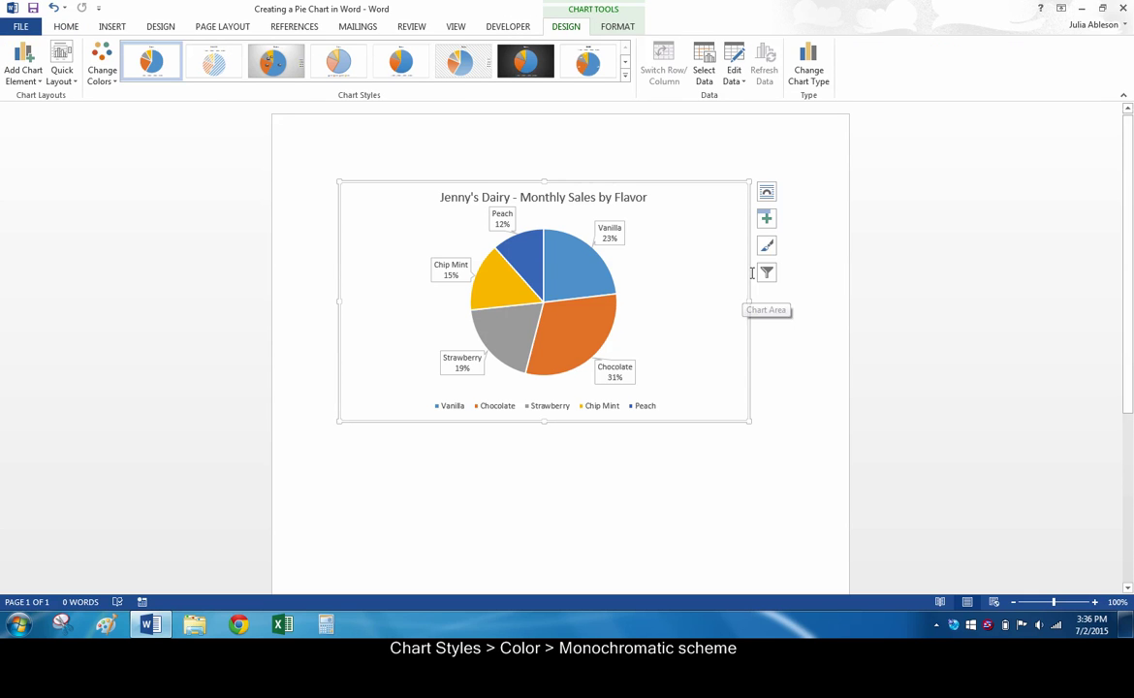
{"action": "left_click", "coordinate": [767, 248]}
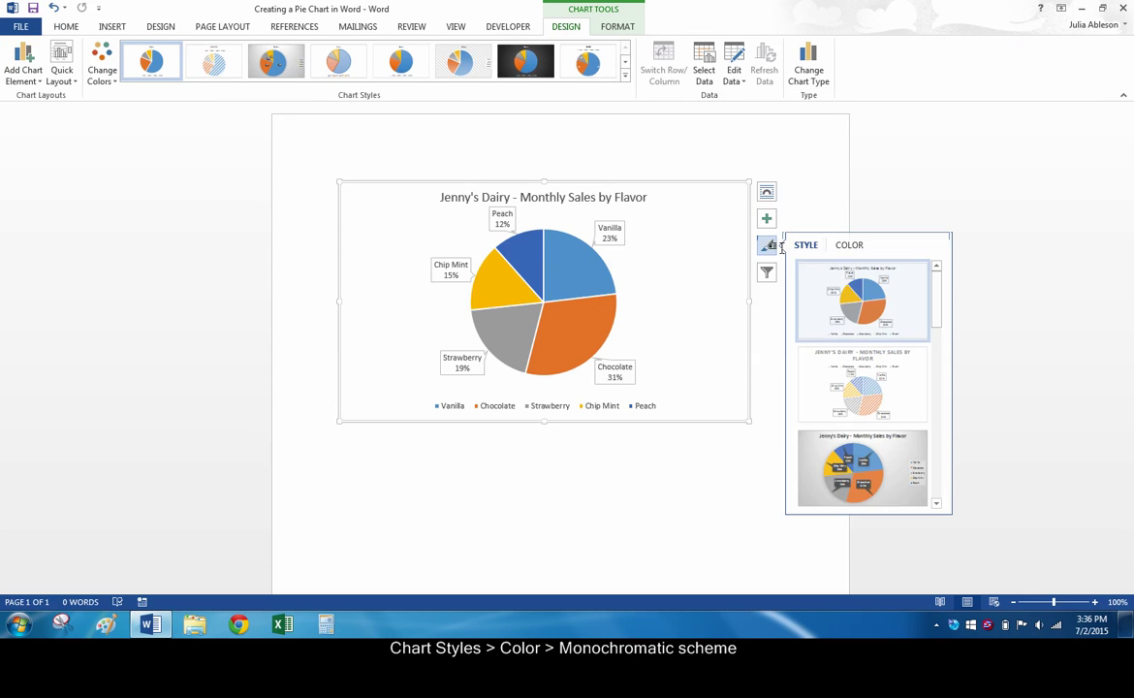
{"action": "left_click", "coordinate": [849, 246]}
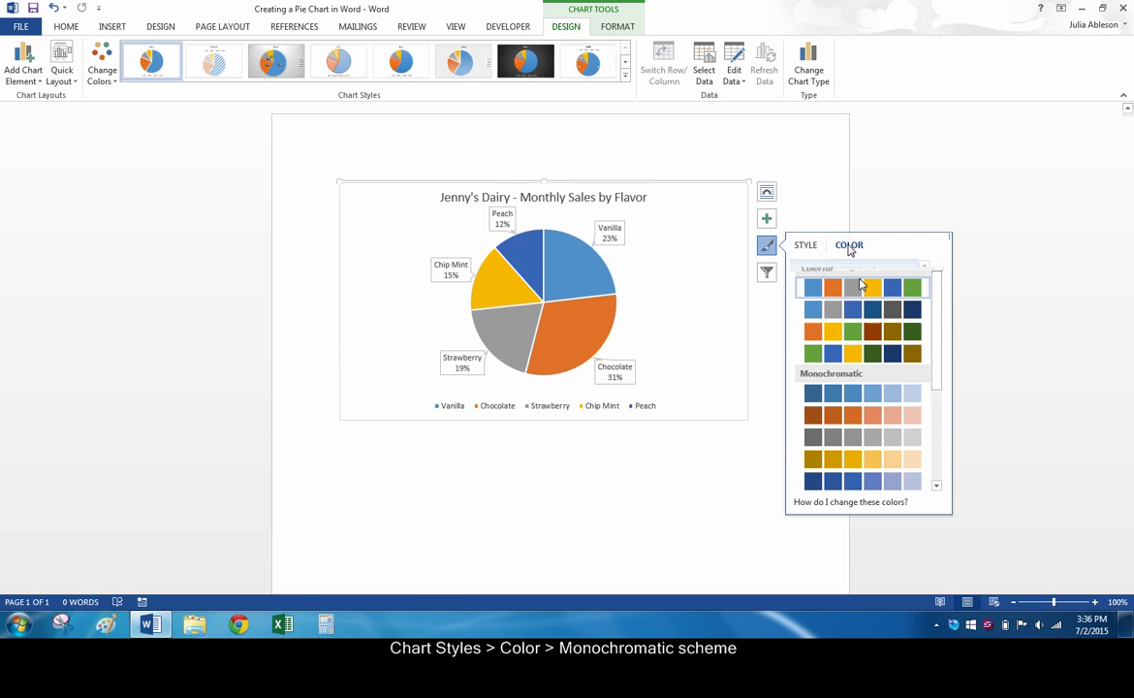
{"action": "left_click", "coordinate": [854, 397]}
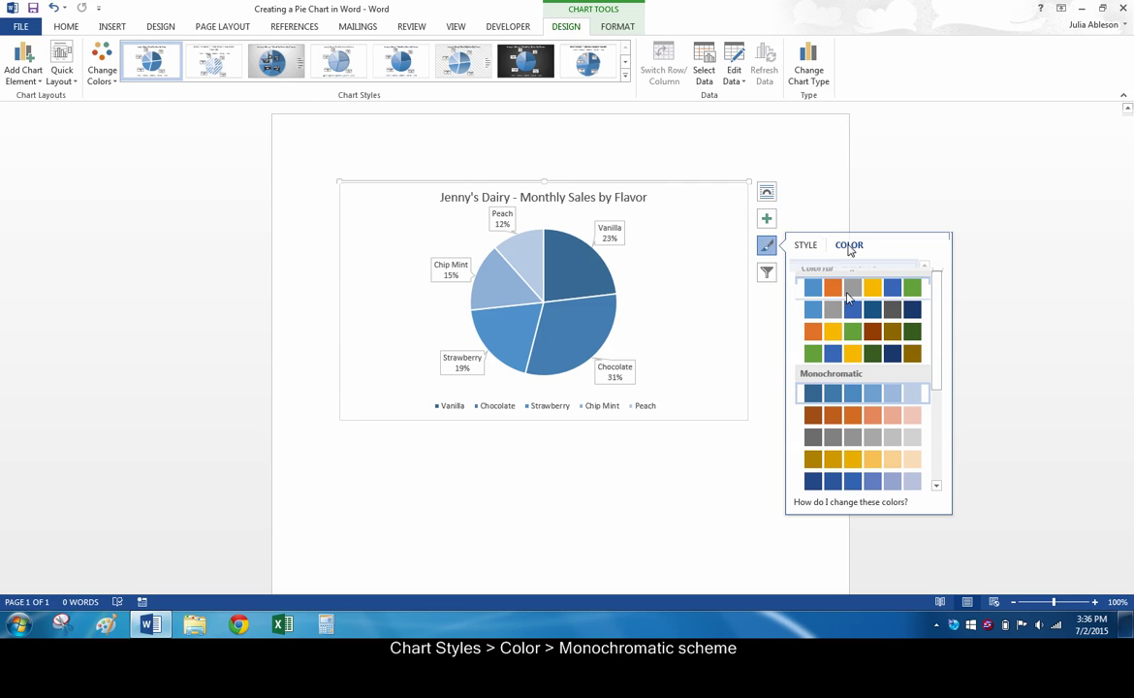
{"action": "left_click", "coordinate": [804, 248]}
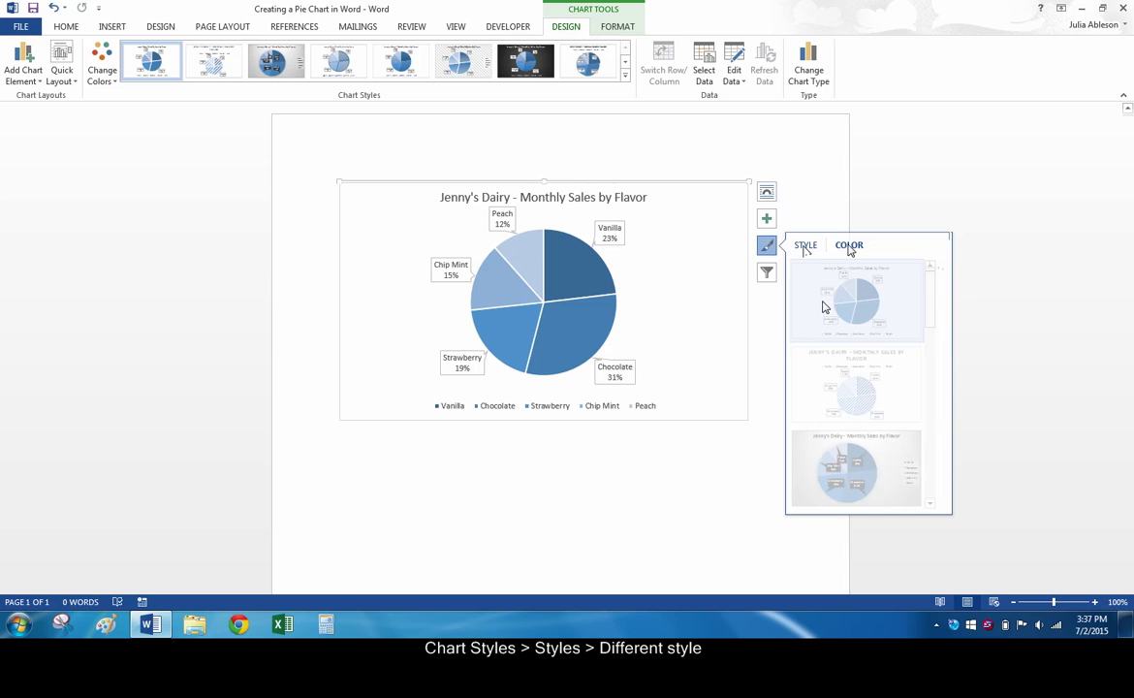
- Apply the hatched-fill chart style and remove the legend so the pie grows larger
{"action": "left_click", "coordinate": [867, 380]}
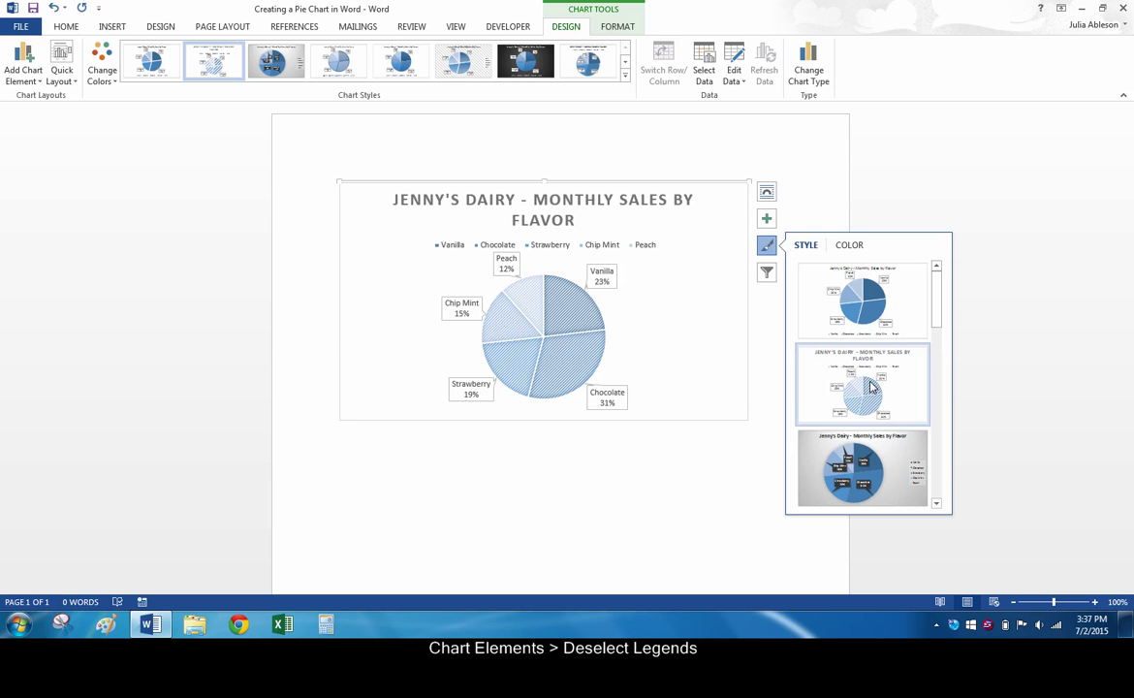
{"action": "left_click", "coordinate": [766, 219]}
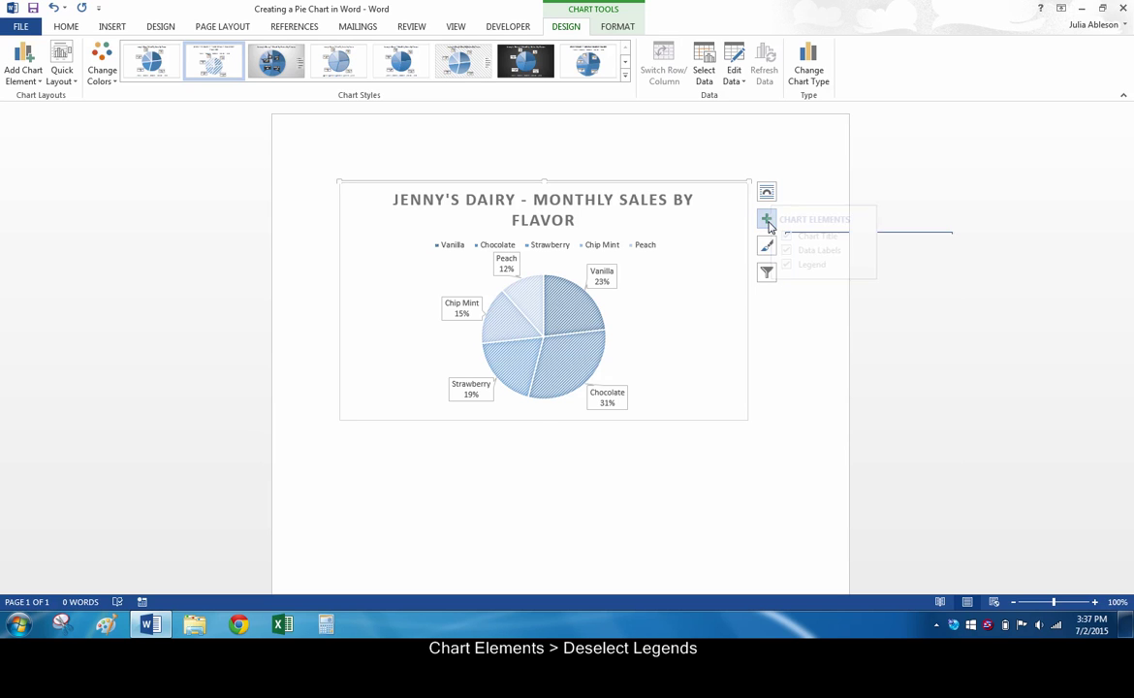
{"action": "left_click", "coordinate": [801, 264]}
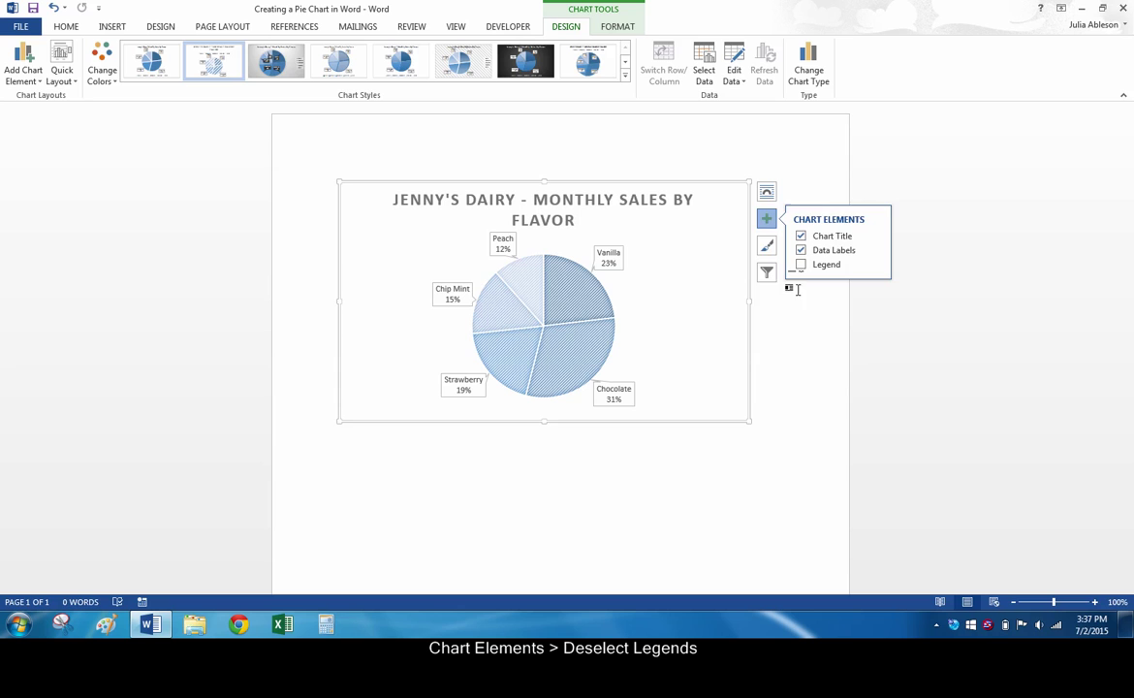
{"action": "left_click", "coordinate": [767, 272]}
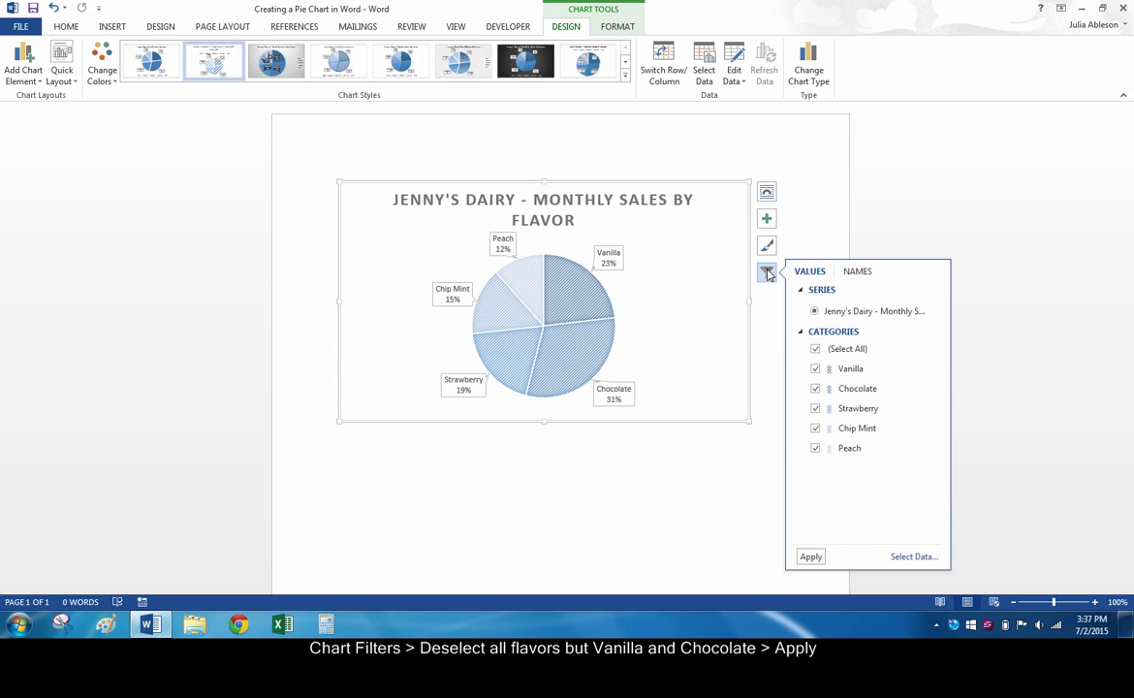
- Filter the pie chart to show only Vanilla and Chocolate
{"action": "left_click", "coordinate": [815, 408]}
{"action": "left_click", "coordinate": [815, 448]}
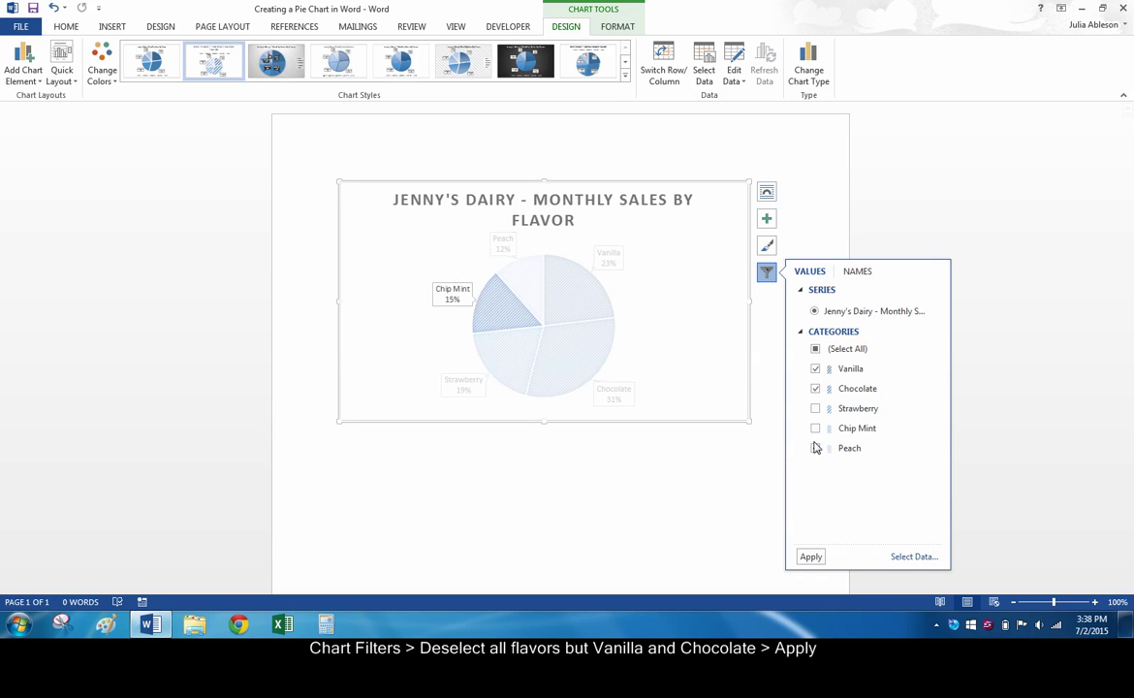
{"action": "left_click", "coordinate": [811, 556]}
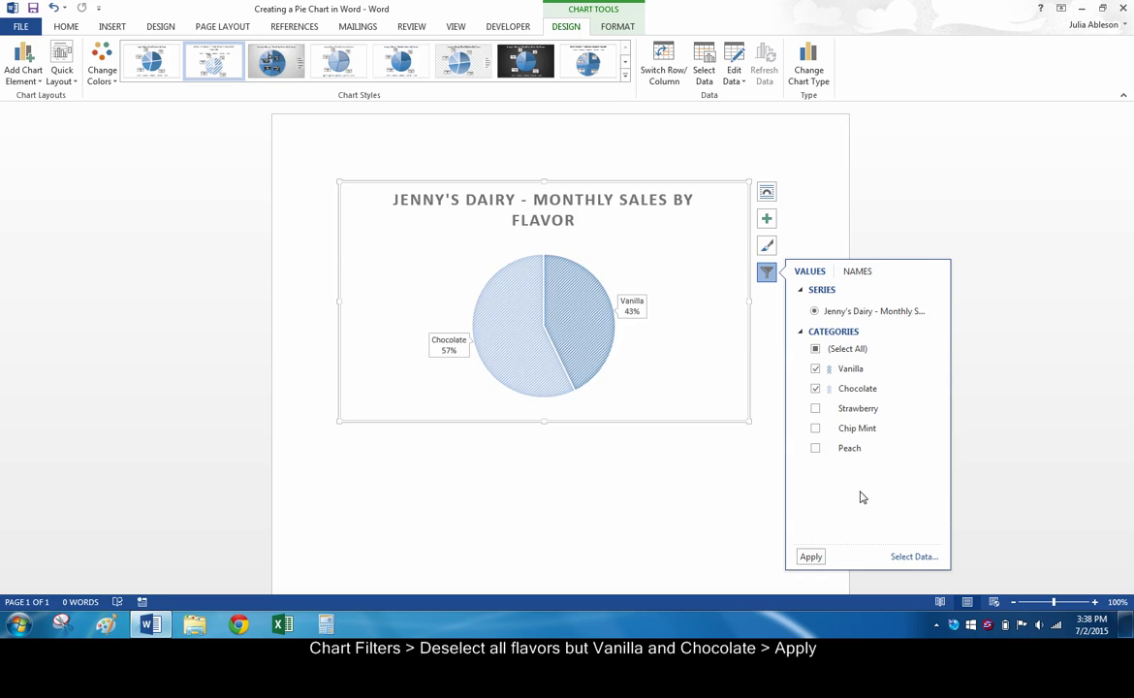
- Restore Strawberry, Chip Mint and Peach so all five flavors show again
{"action": "left_click", "coordinate": [816, 408]}
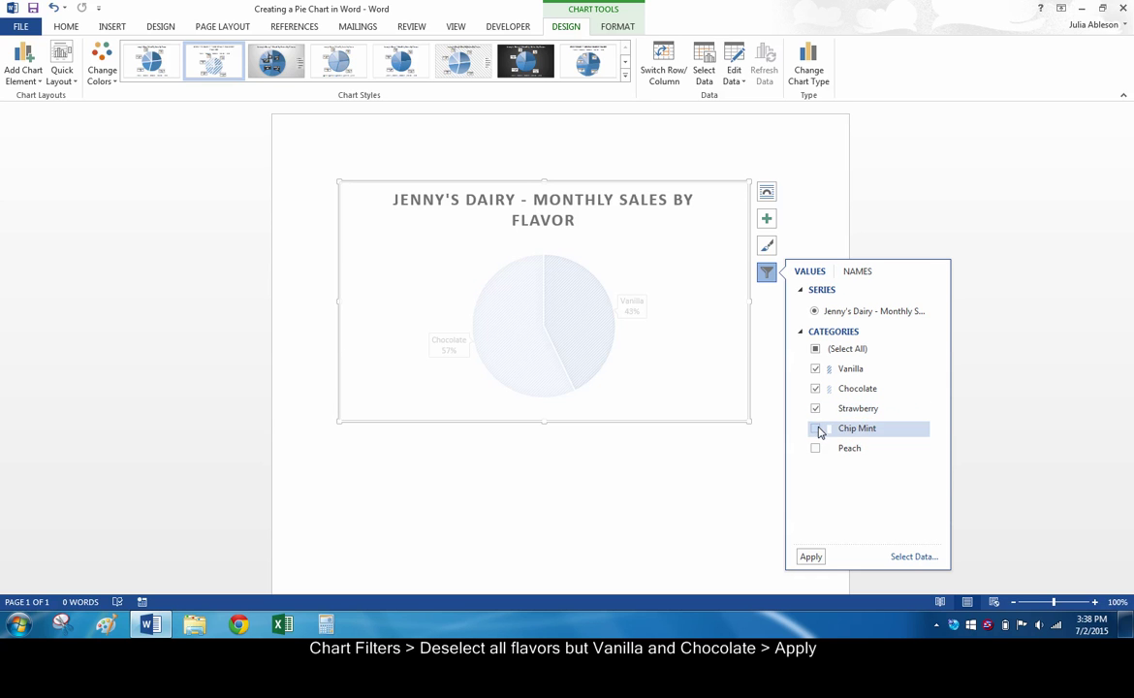
{"action": "left_click", "coordinate": [815, 448]}
{"action": "left_click", "coordinate": [811, 557]}
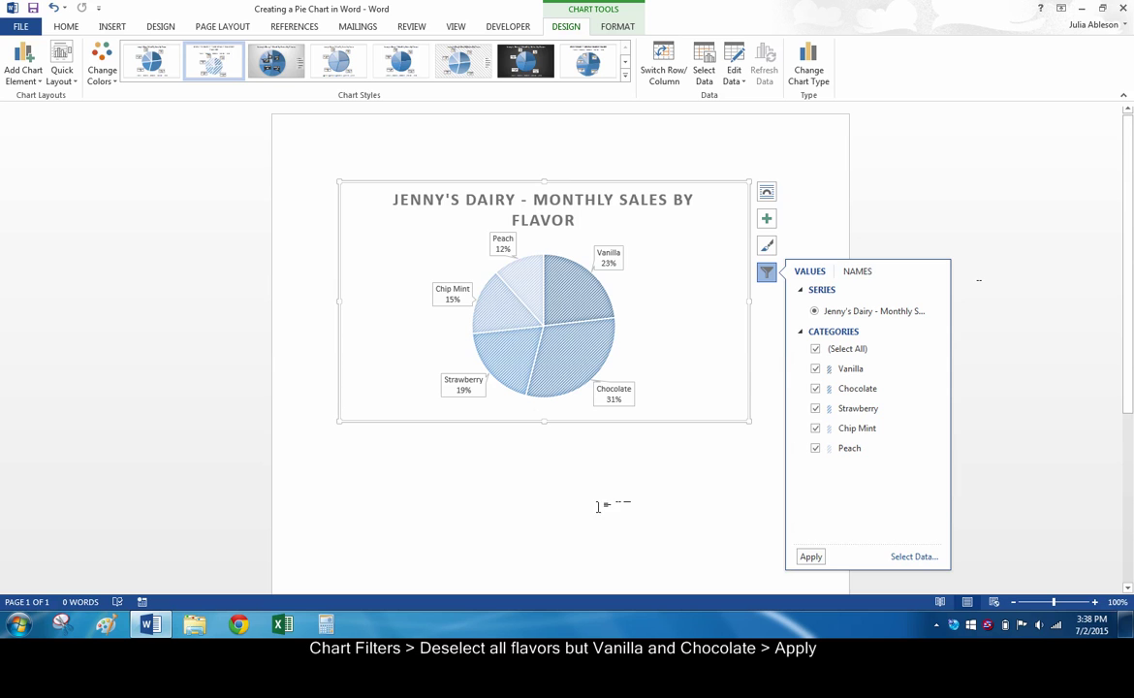
{"action": "left_click", "coordinate": [683, 330]}
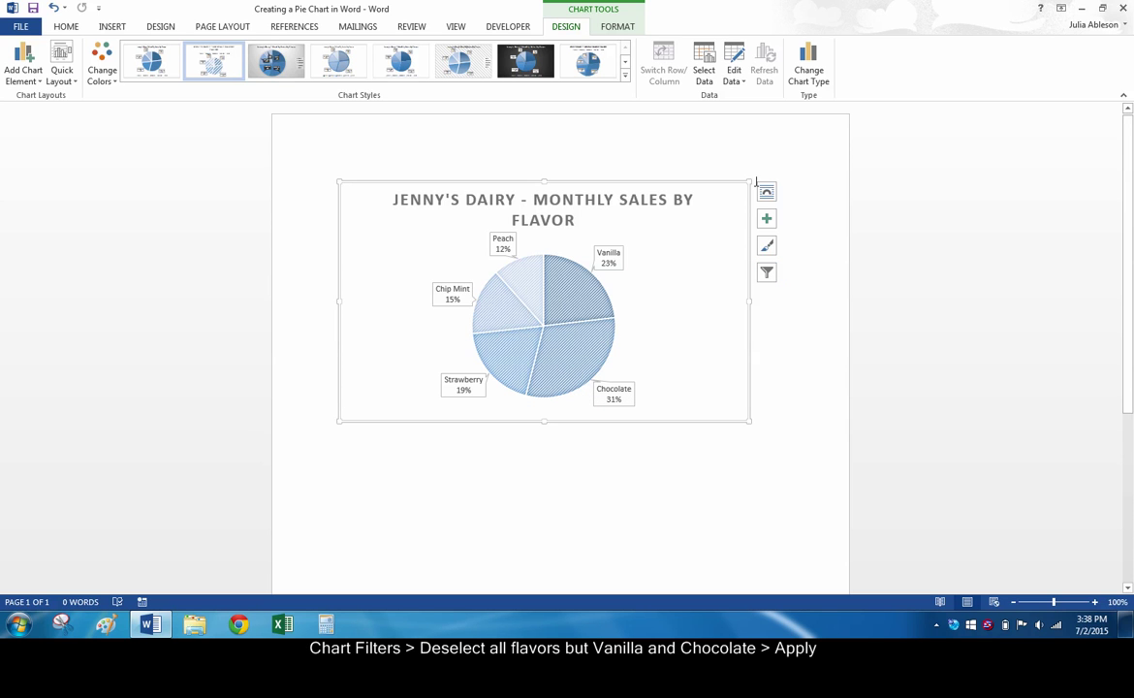
{"action": "left_click", "coordinate": [816, 85]}
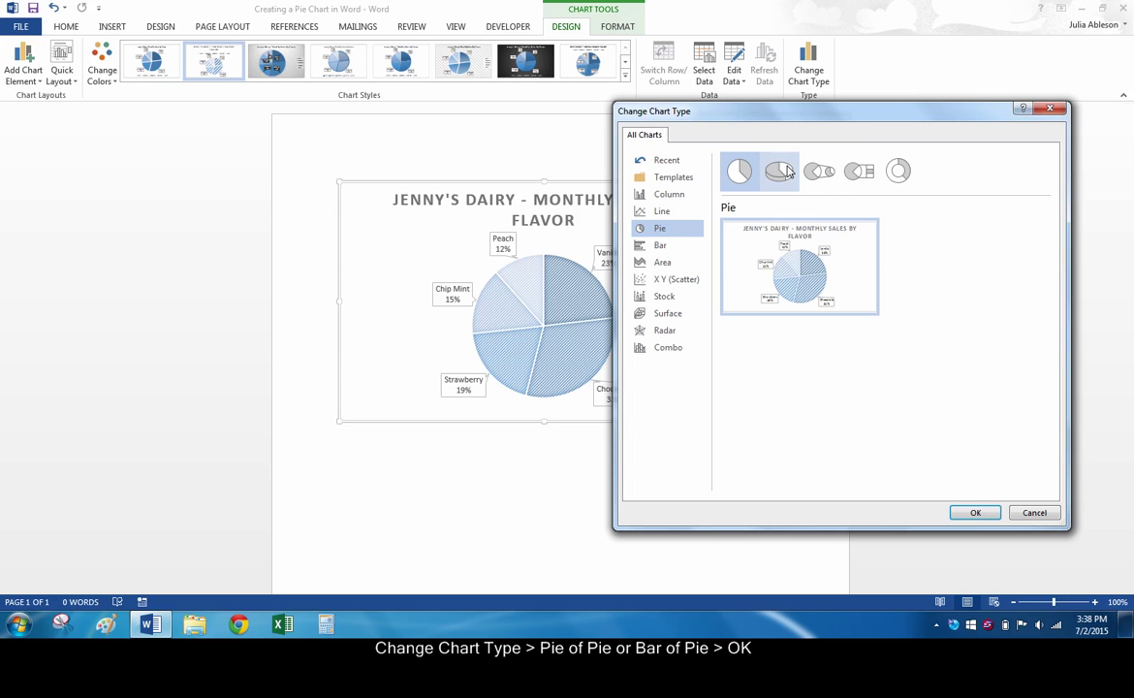
{"action": "left_click", "coordinate": [819, 172]}
{"action": "left_click", "coordinate": [972, 511]}
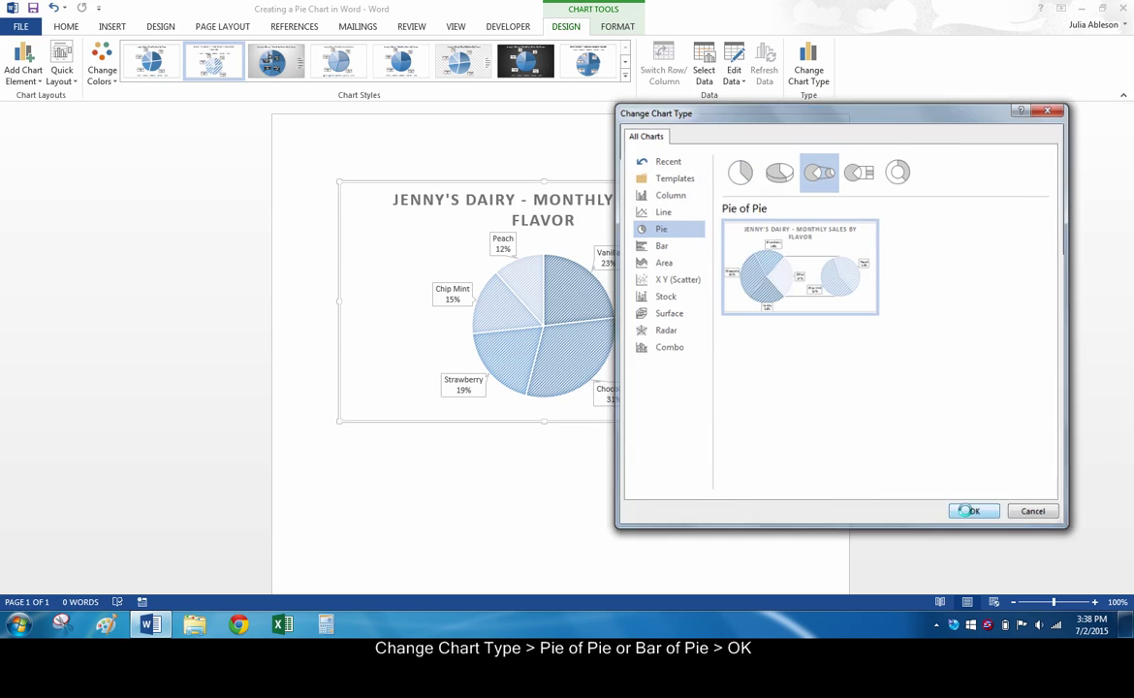
{"action": "left_click", "coordinate": [808, 64]}
{"action": "left_click", "coordinate": [859, 170]}
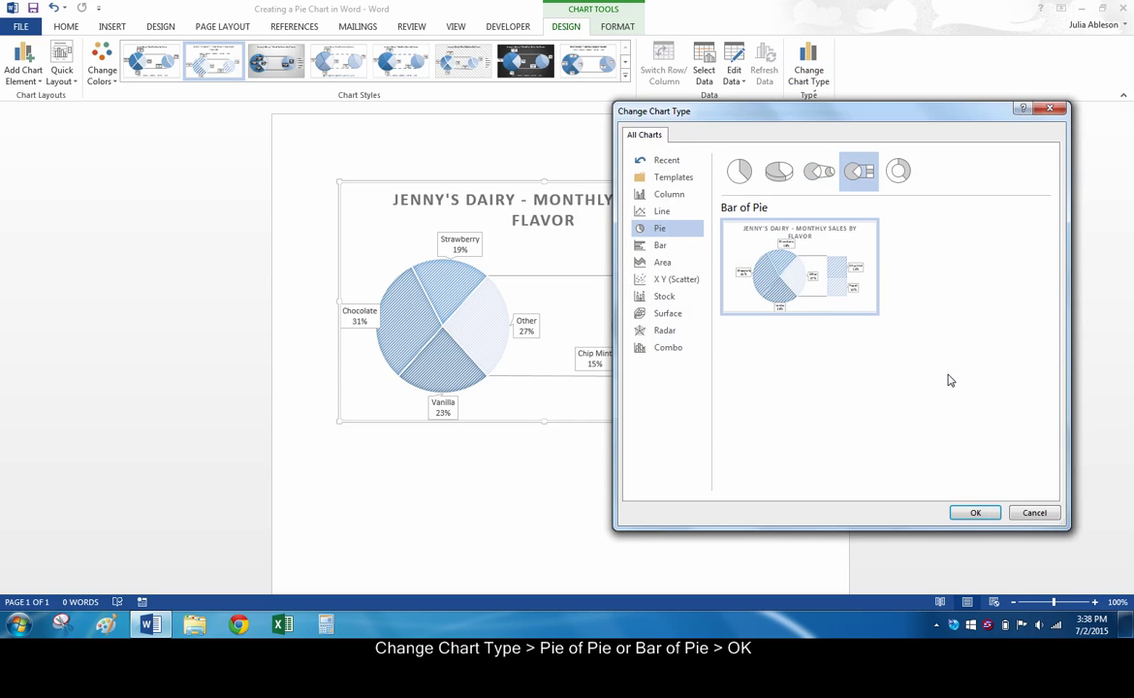
{"action": "left_click", "coordinate": [974, 513]}
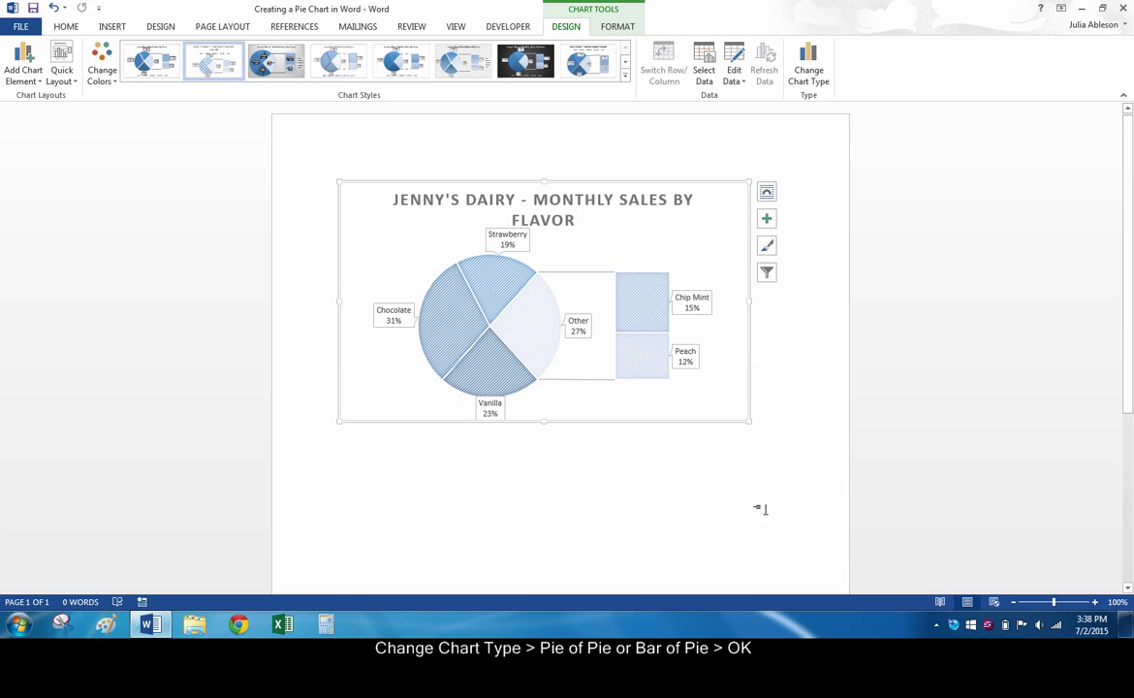
{"action": "left_click", "coordinate": [808, 68]}
{"action": "left_click", "coordinate": [739, 171]}
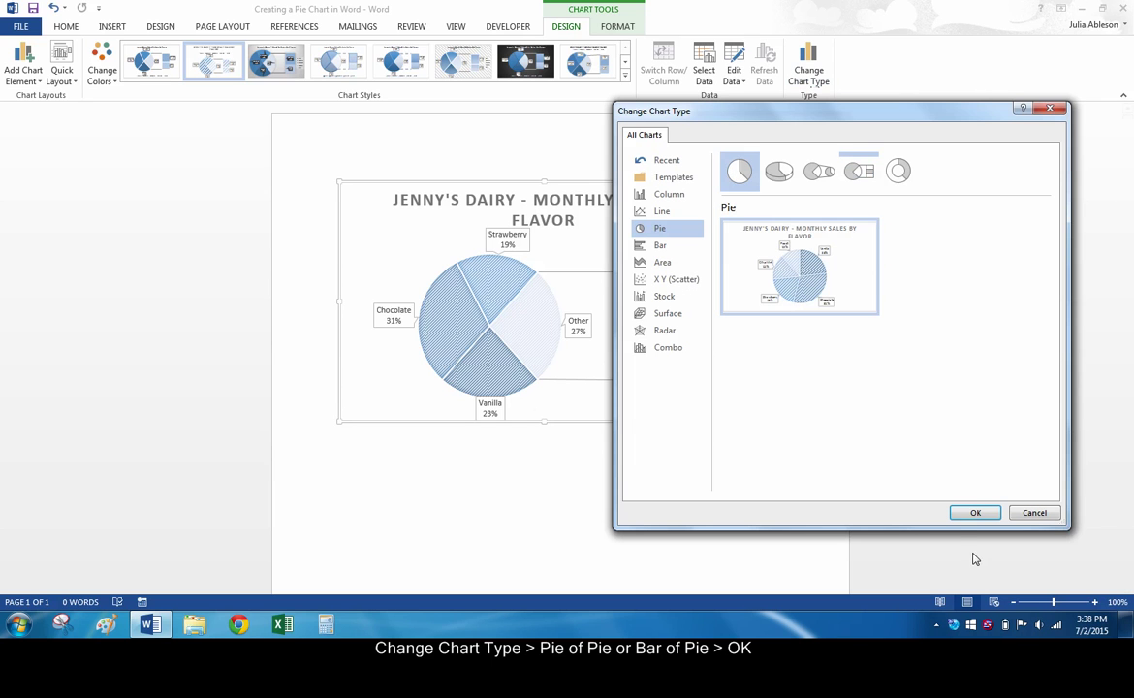
{"action": "left_click", "coordinate": [973, 513]}
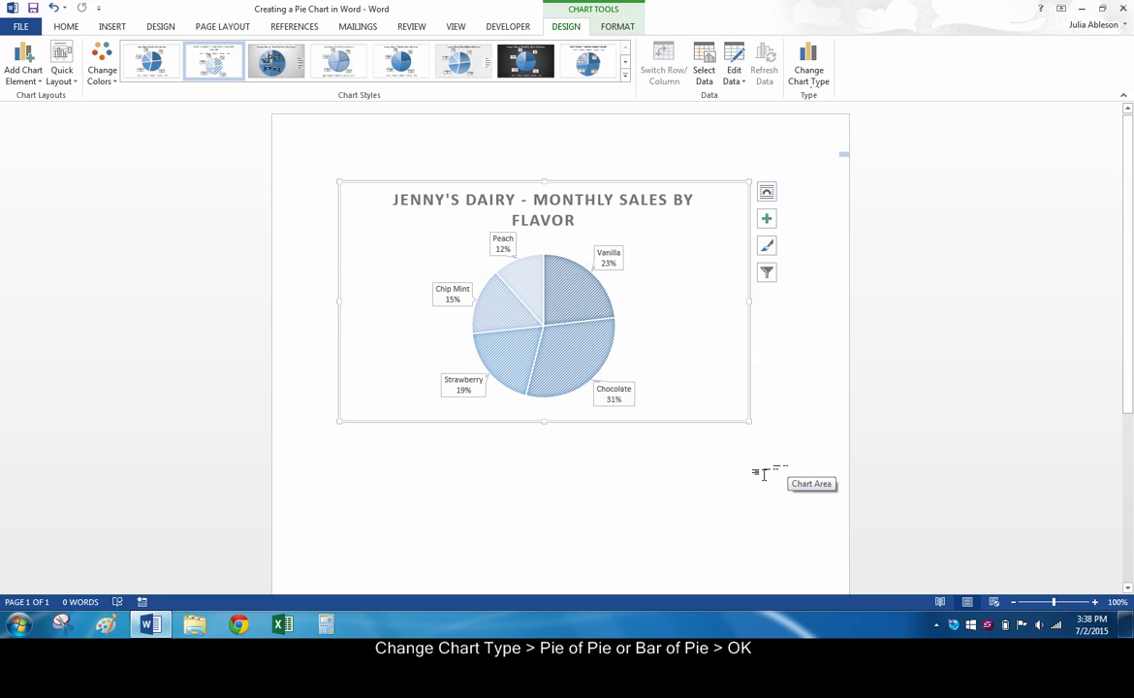
- Drag the Peach (12%) wedge outward to separate it from the pie
{"action": "left_click", "coordinate": [525, 277]}
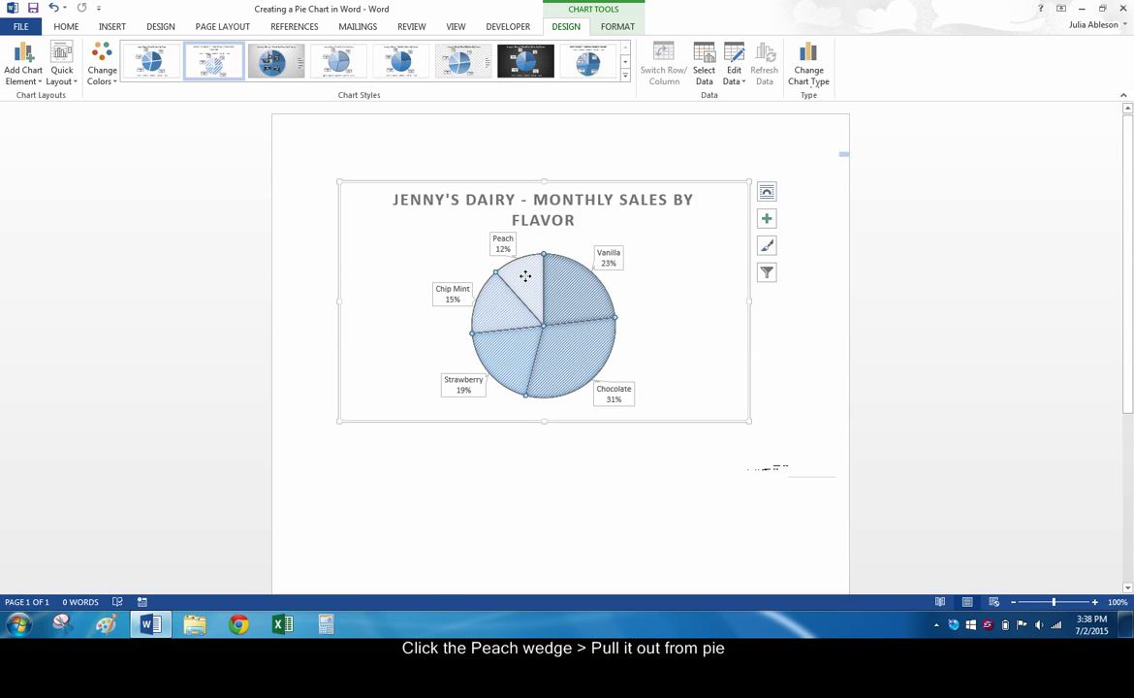
{"action": "left_click", "coordinate": [527, 275]}
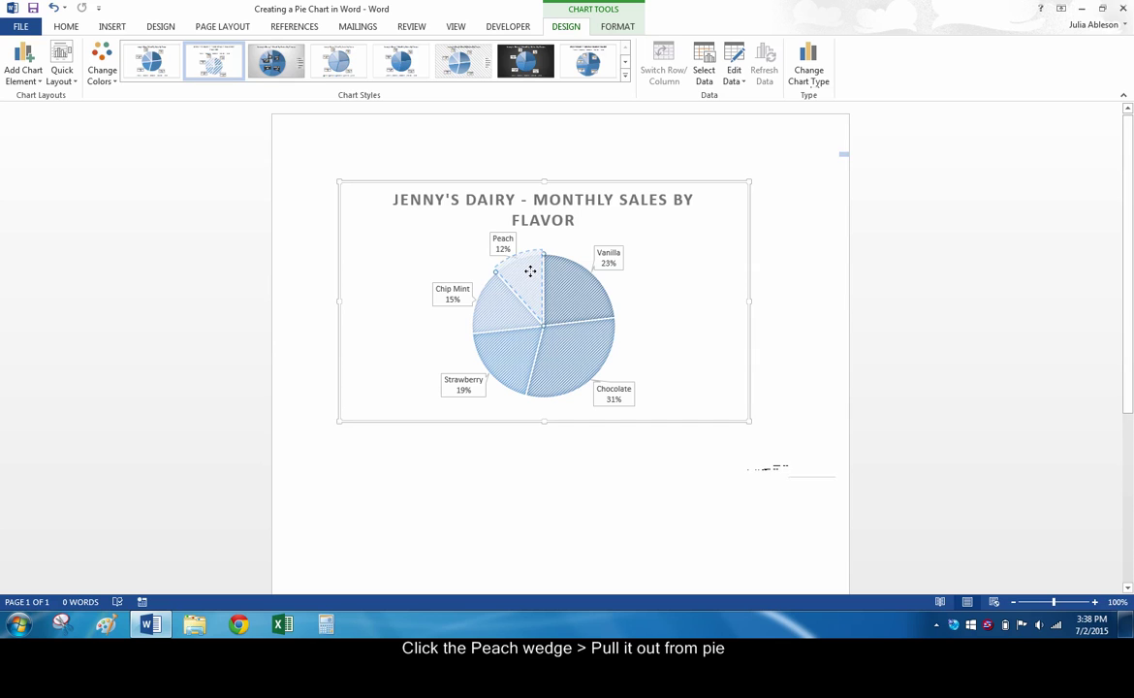
{"action": "left_click_drag", "start_coordinate": [527, 276], "coordinate": [522, 254]}
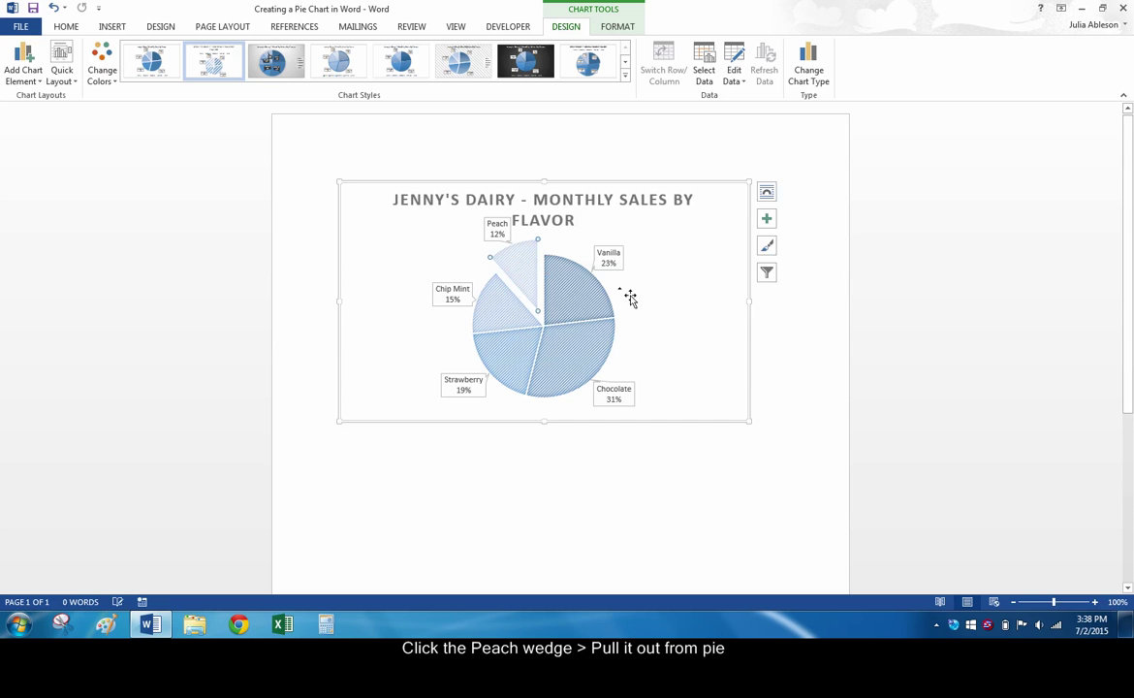
{"action": "left_click", "coordinate": [797, 356]}
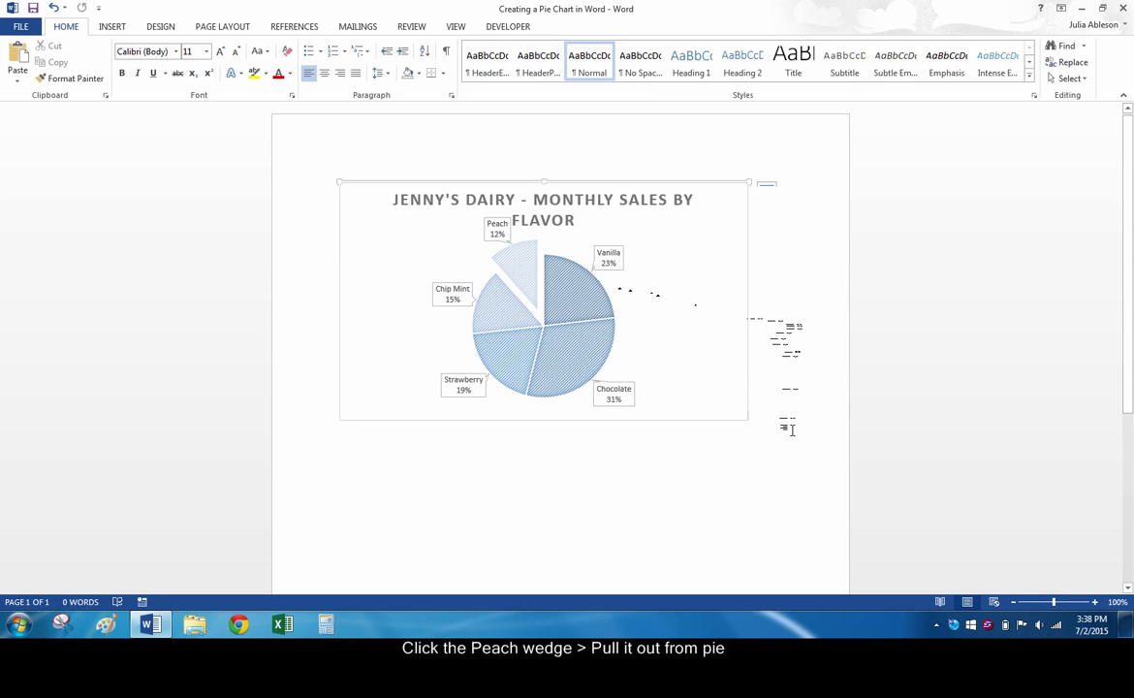